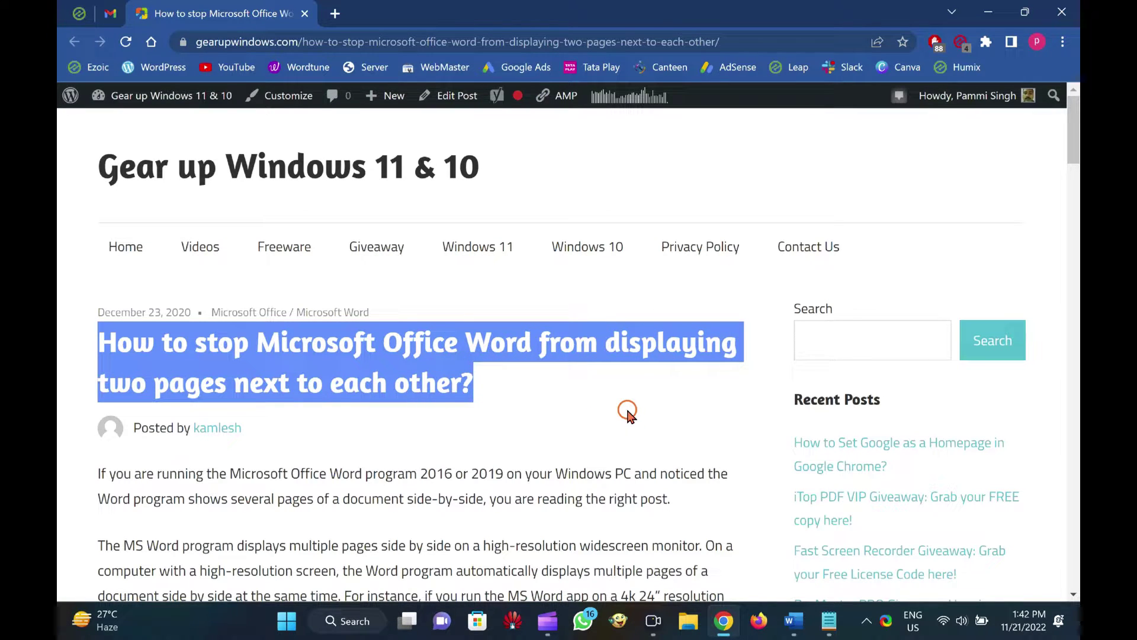
Minimize the Chrome tutorial article to reveal the two-page Word document behind it.
left_click(628, 415)
left_click(986, 14)
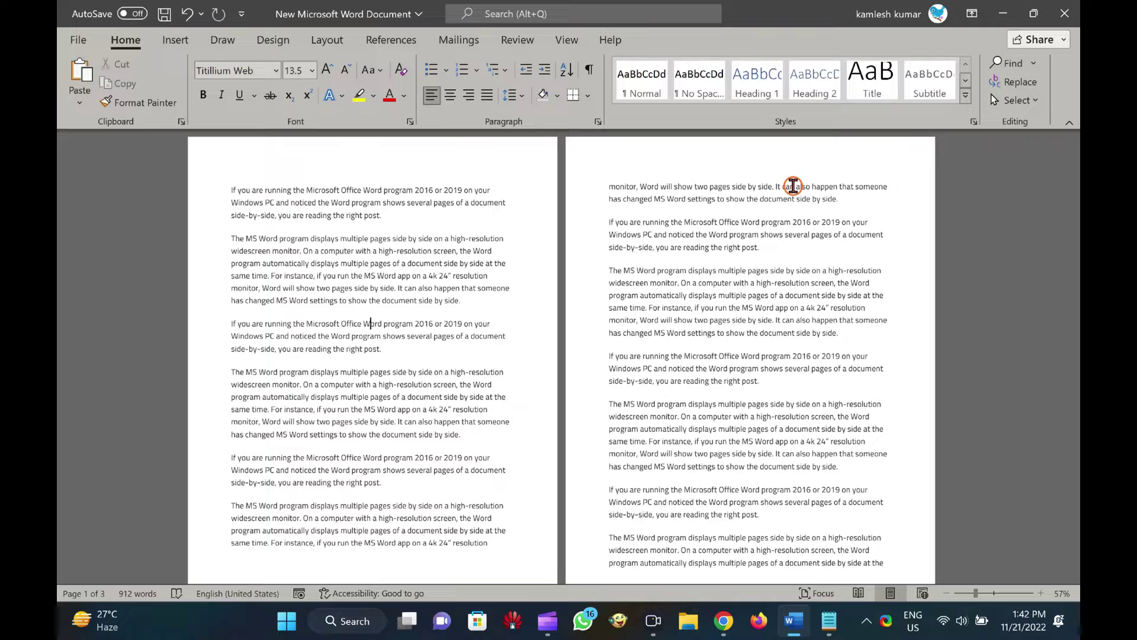
scroll(691, 307, "down", 1)
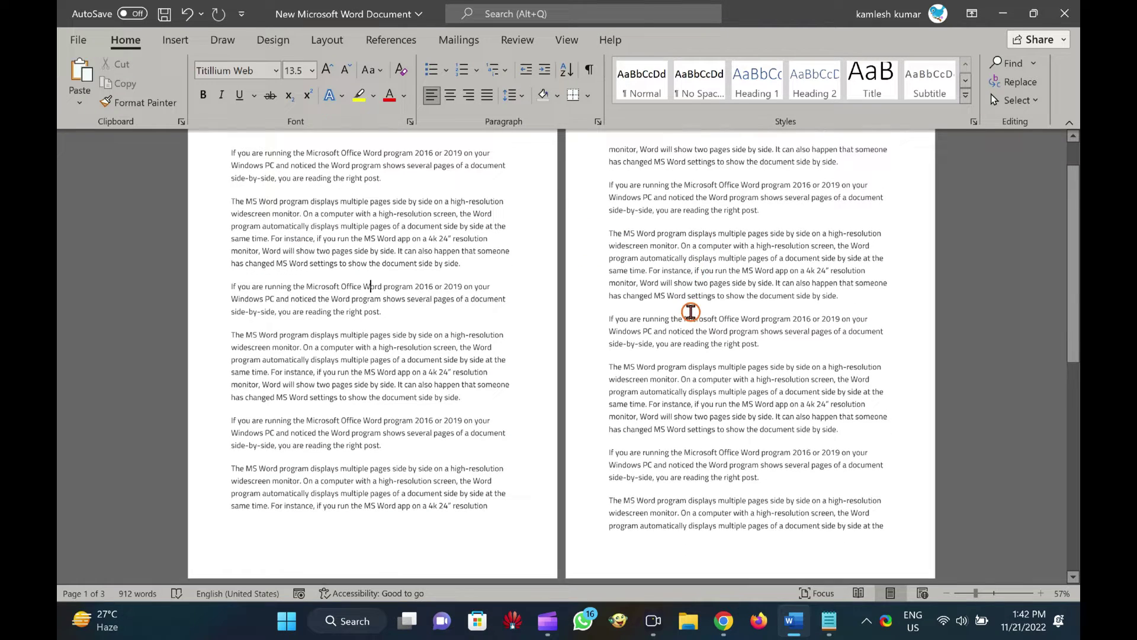
scroll(690, 311, "down", 5)
scroll(444, 293, "up", 6)
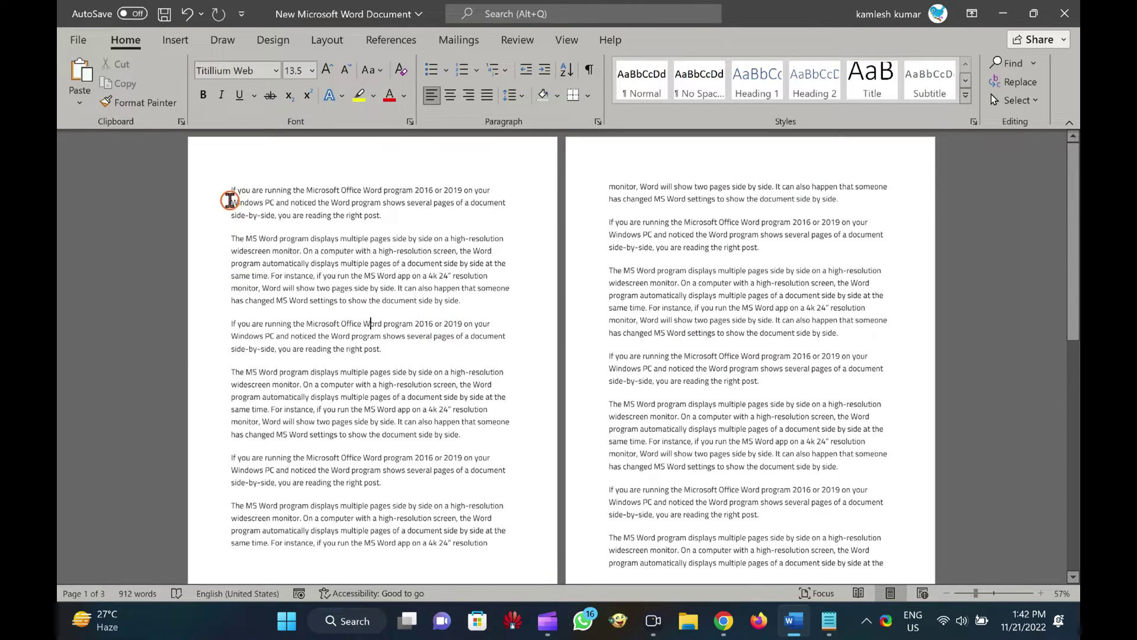
Copy the left page's text and paste it repeatedly at the document's end until it reaches six pages.
left_click_drag(229, 200, 508, 547)
key("ctrl+c")
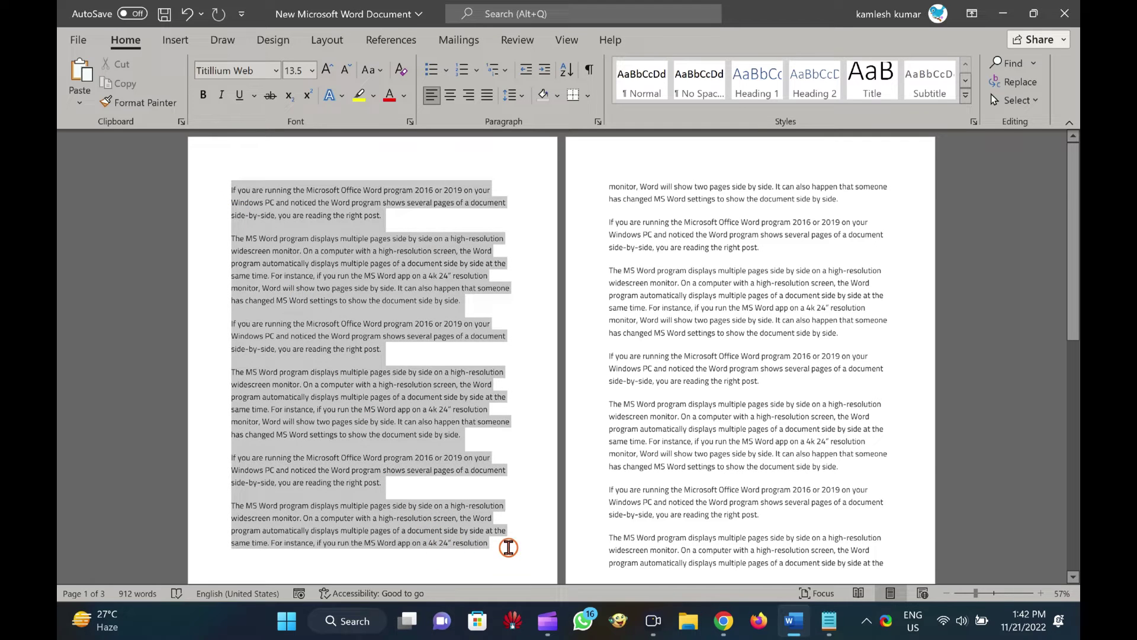
scroll(509, 542, "down", 10)
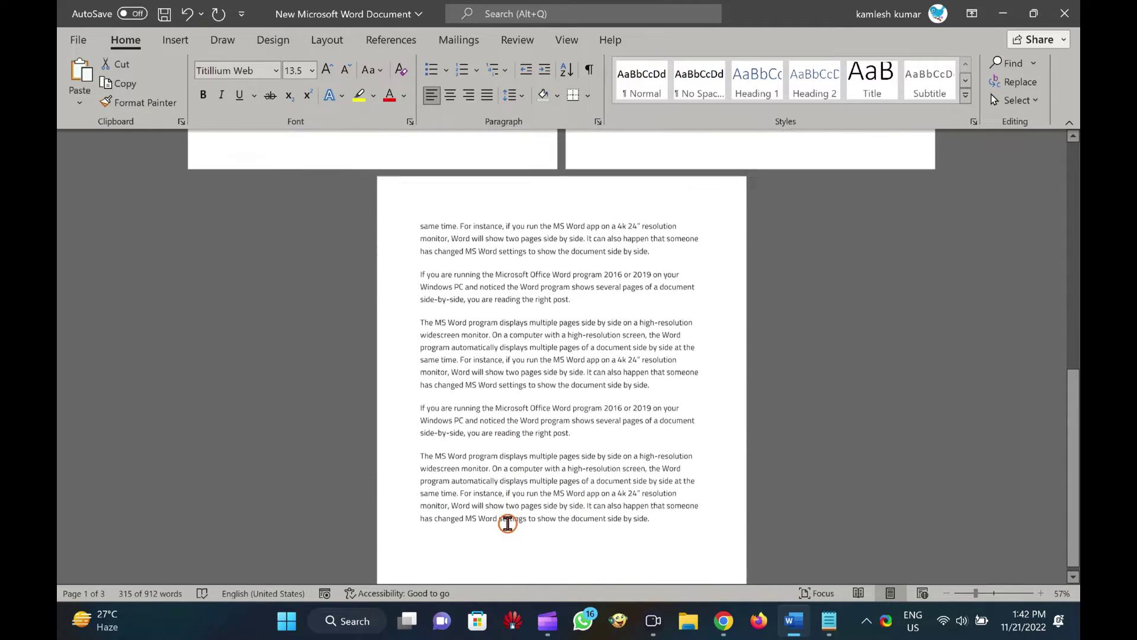
left_click(680, 466)
key("ctrl+v")
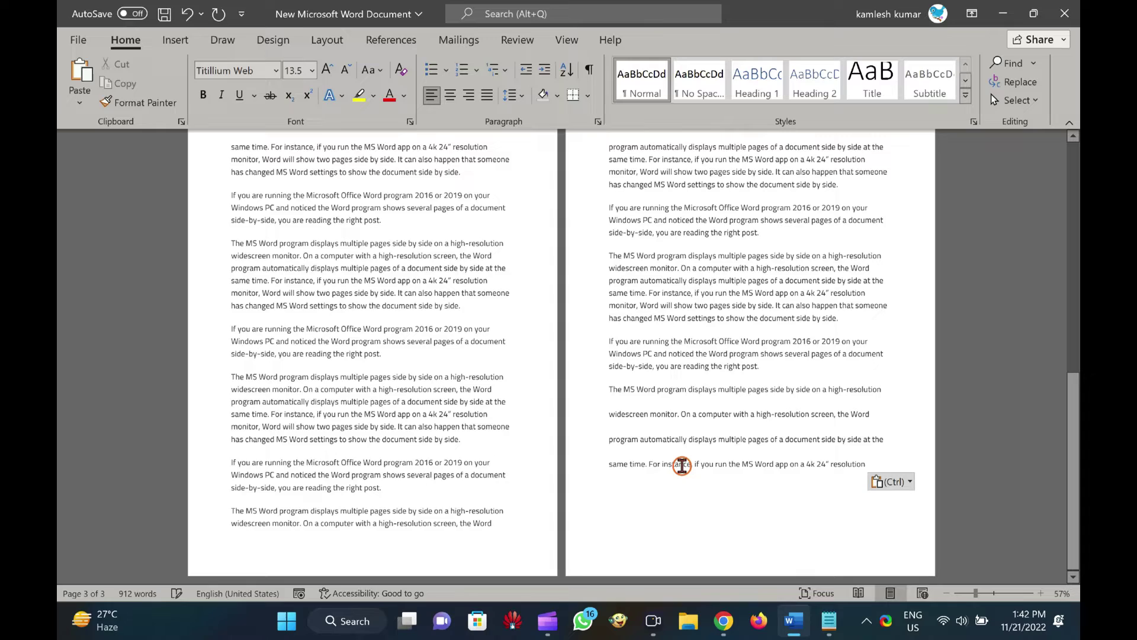
key("ctrl+v")
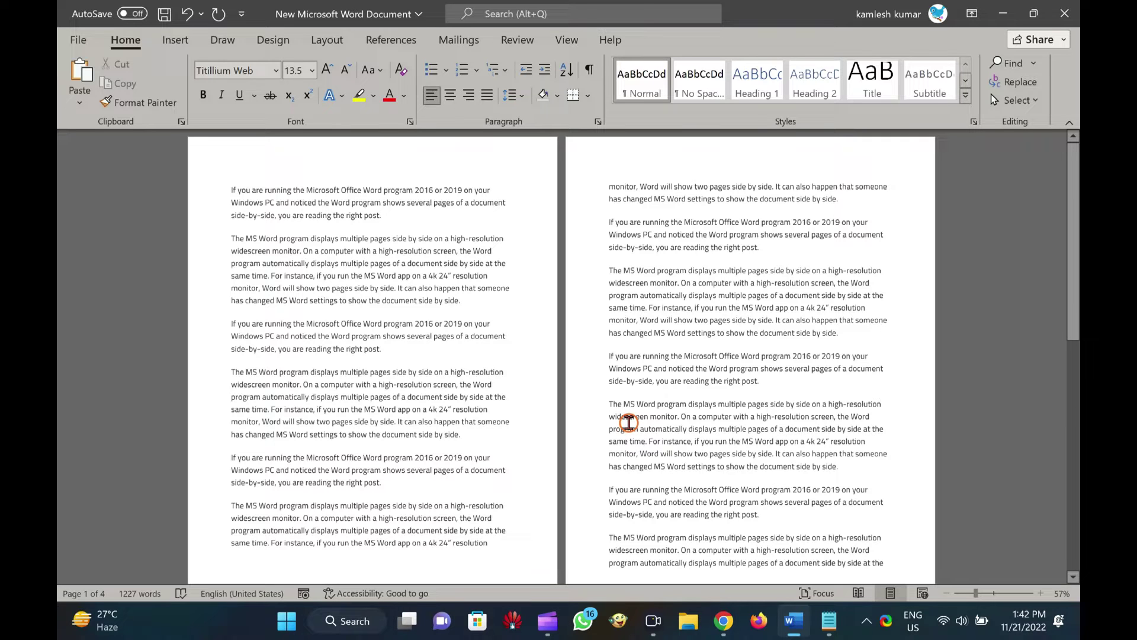
scroll(605, 464, "down", 2)
scroll(605, 464, "down", 2)
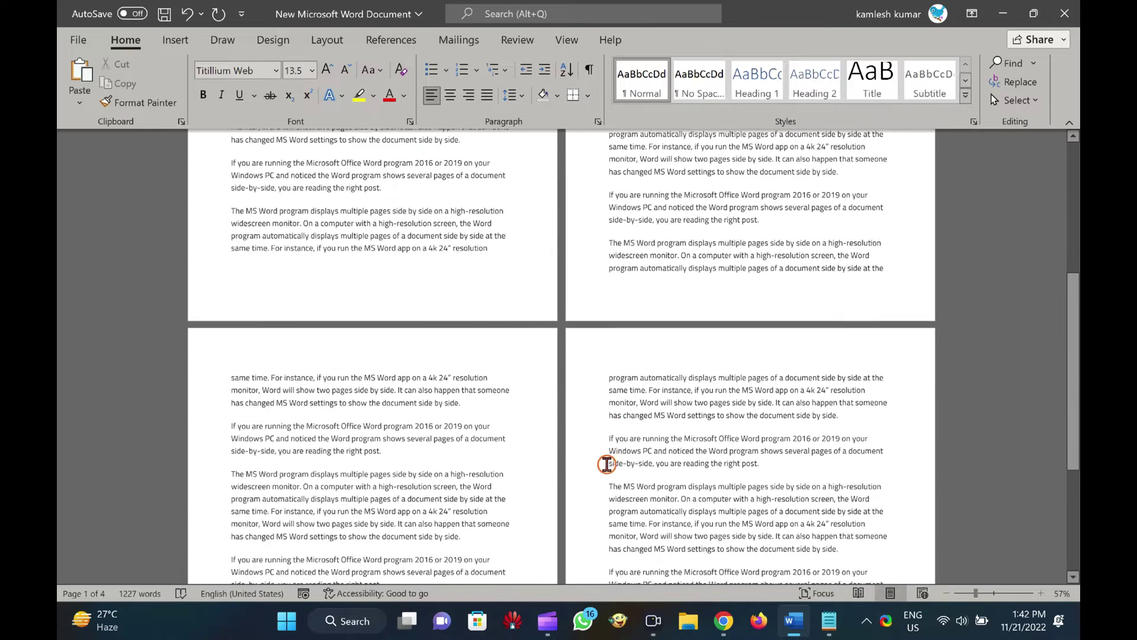
scroll(602, 463, "down", 1)
type("The MS Word program displays multiple pages side by side on a high-resolution widescreen monitor. On a computer with a high-resolution screen, the Word program automatically displays multiple pages of a document side by side at the same time. For instance, if you run the MS Word app on a 4k 24” resolution")
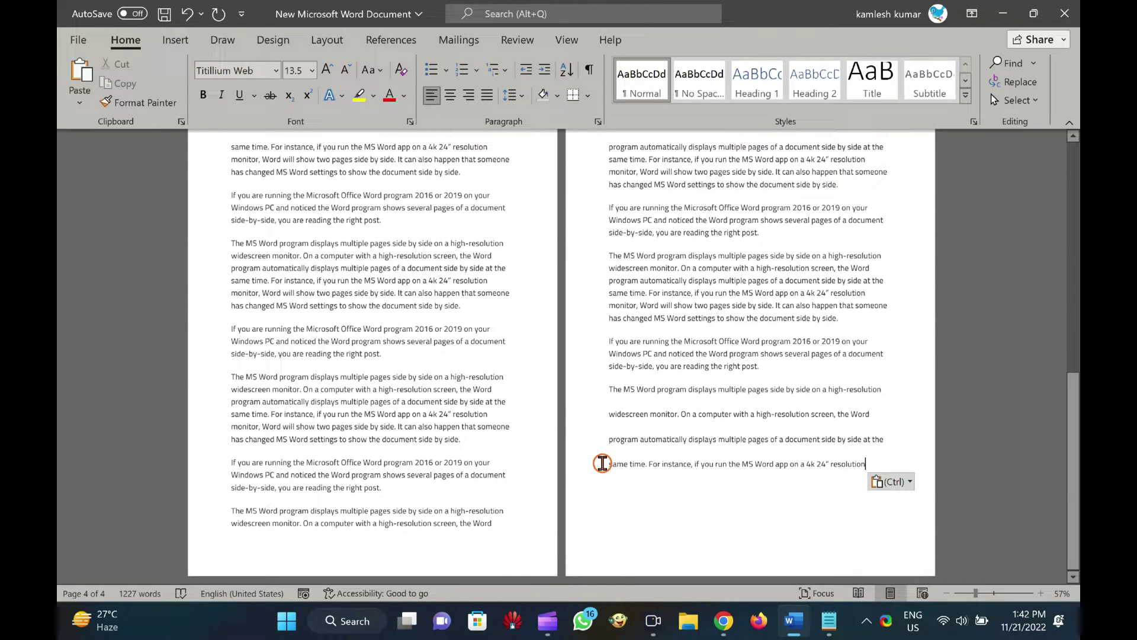
key("Return")
key("ctrl+v")
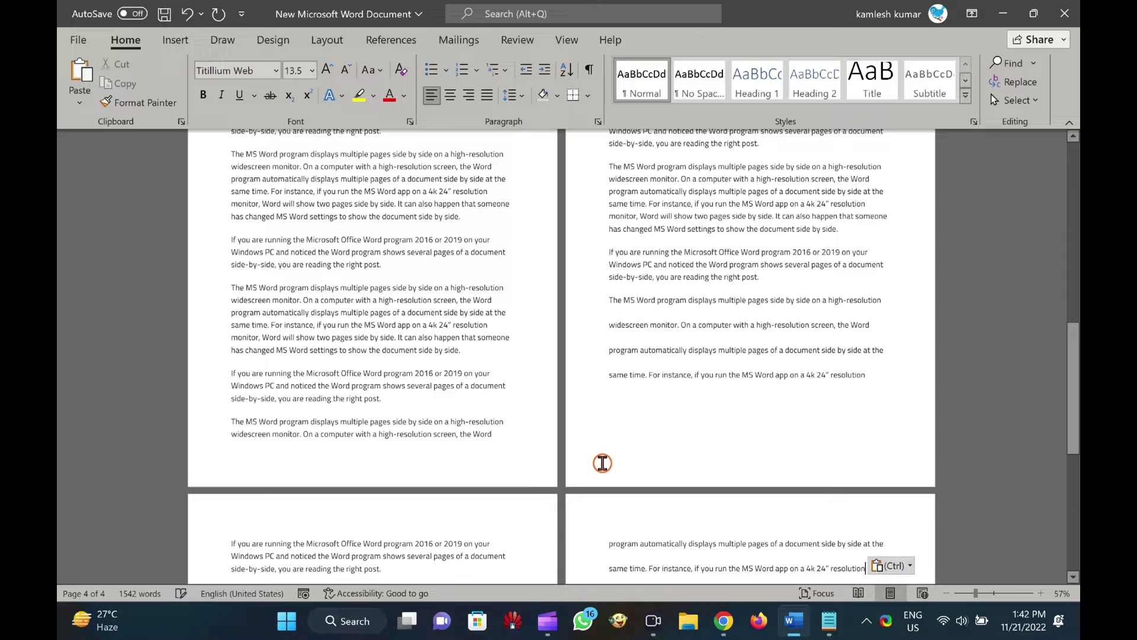
scroll(603, 463, "down", 2)
scroll(602, 463, "down", 2)
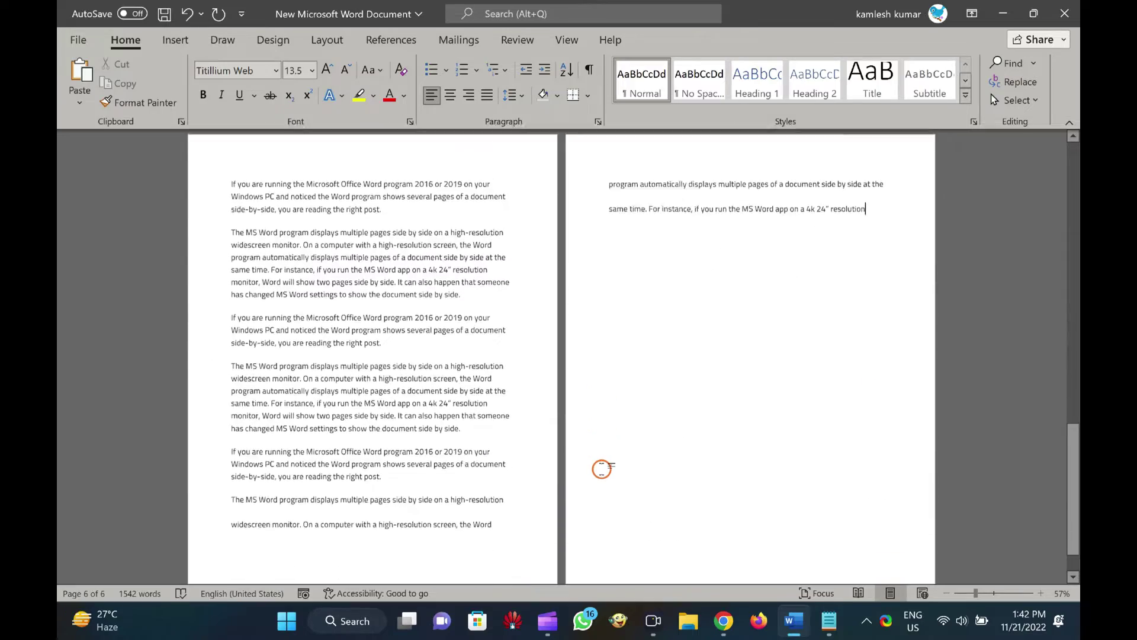
scroll(602, 470, "up", 3)
scroll(601, 469, "up", 5)
scroll(602, 470, "up", 5)
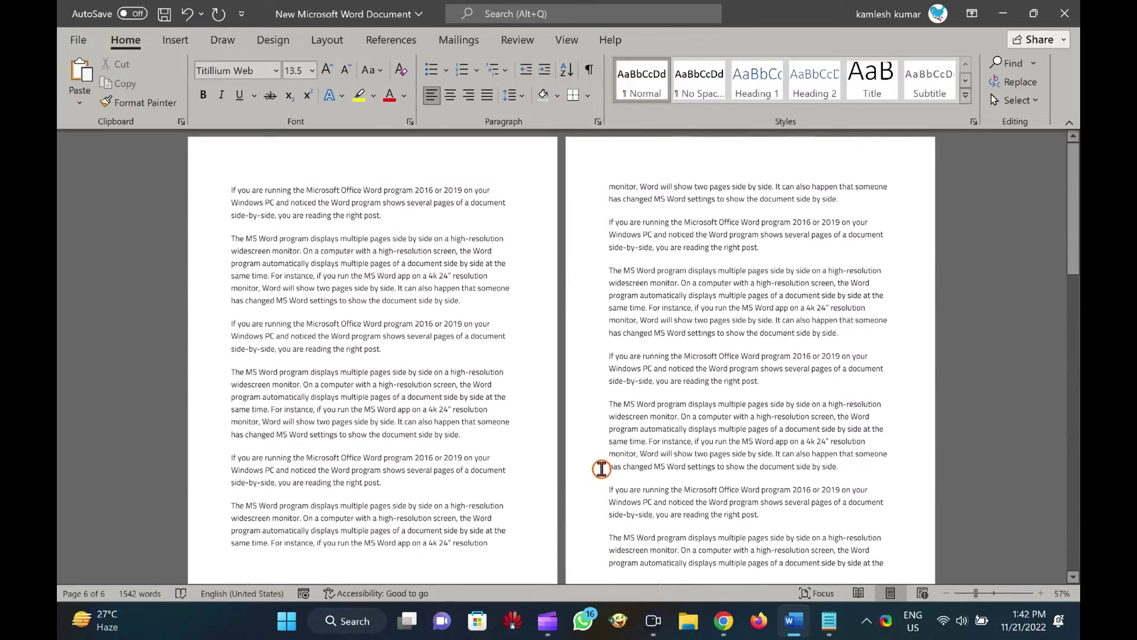
scroll(601, 470, "up", 1, "ctrl")
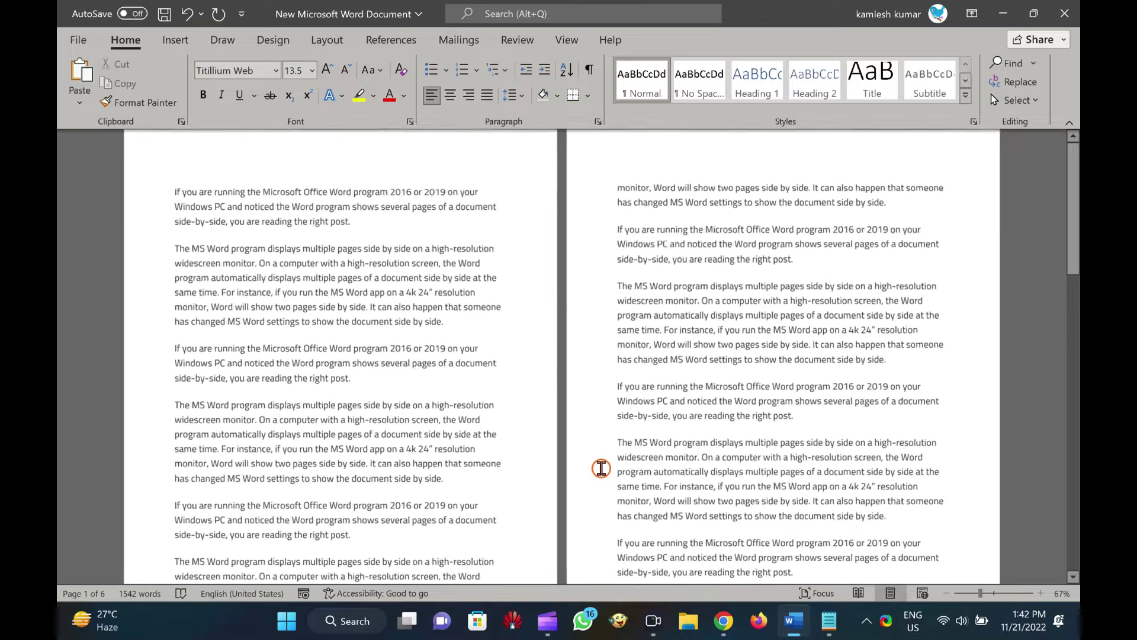
scroll(597, 475, "up", 1)
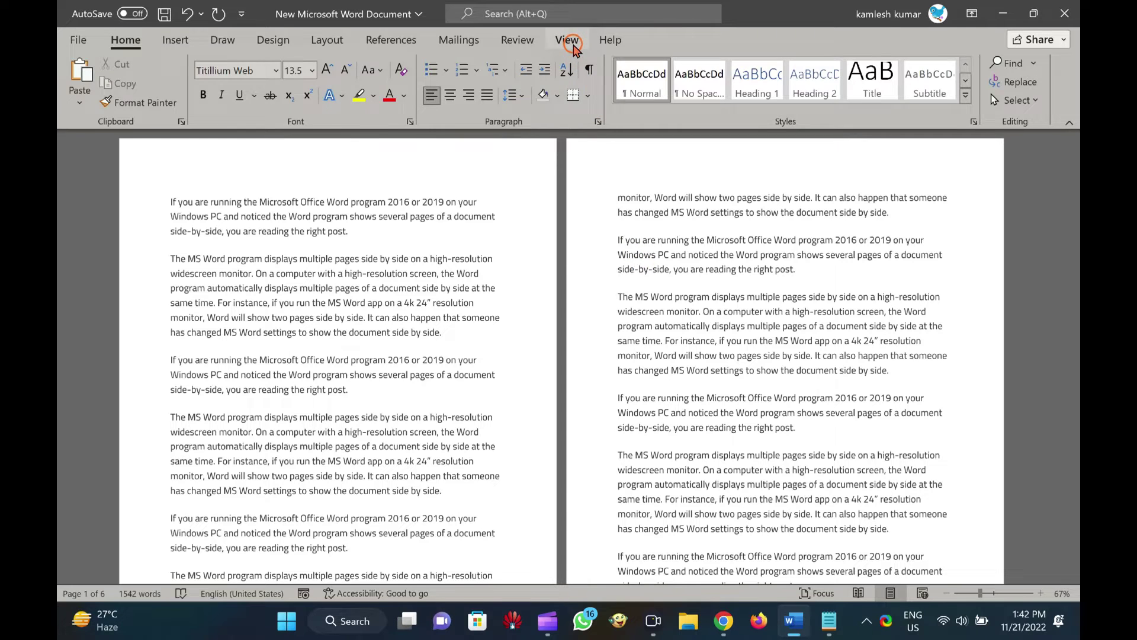
left_click(567, 41)
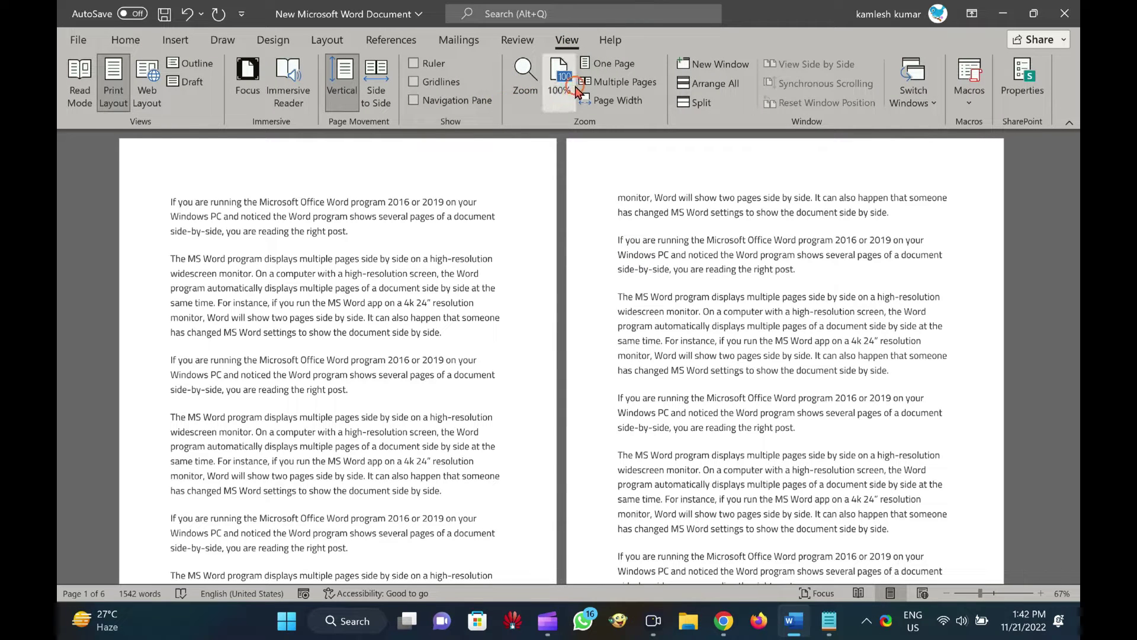
left_click(114, 42)
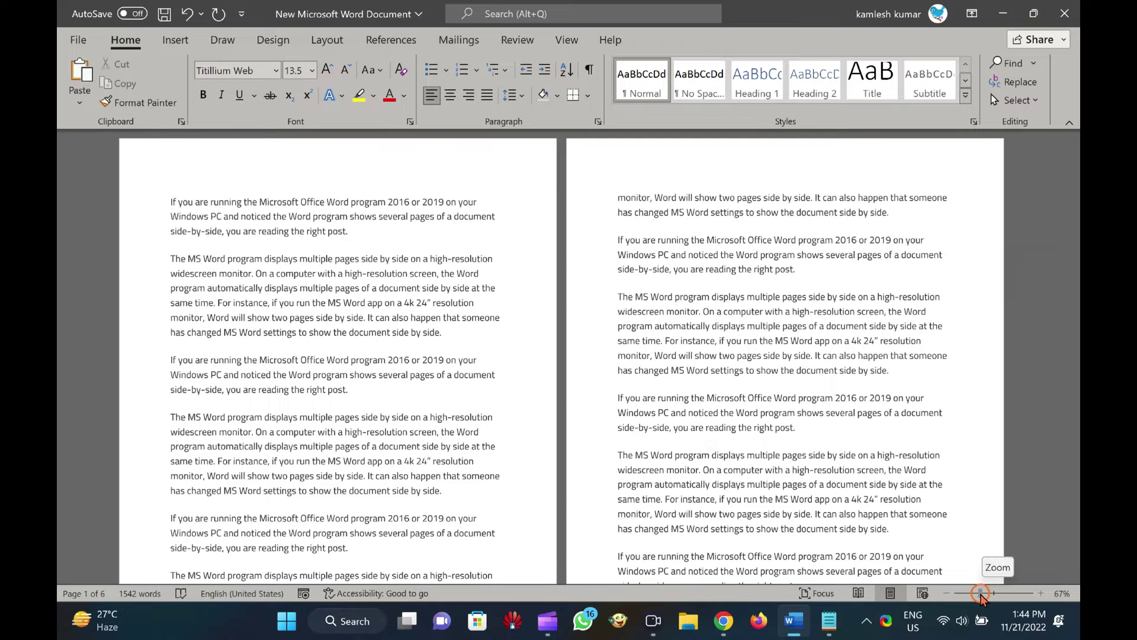
Zoom the document out with the slider until two pages sit side by side.
left_click_drag(981, 593, 997, 594)
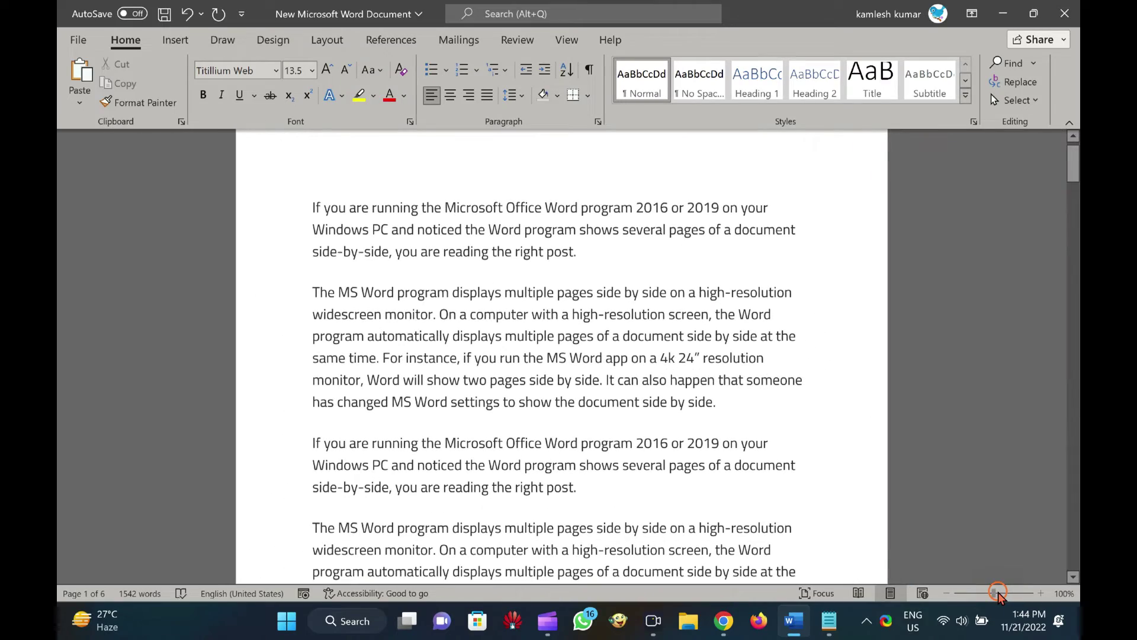
mouse_move(998, 594)
left_mouse_down()
mouse_move(966, 594)
mouse_move(989, 594)
left_mouse_up()
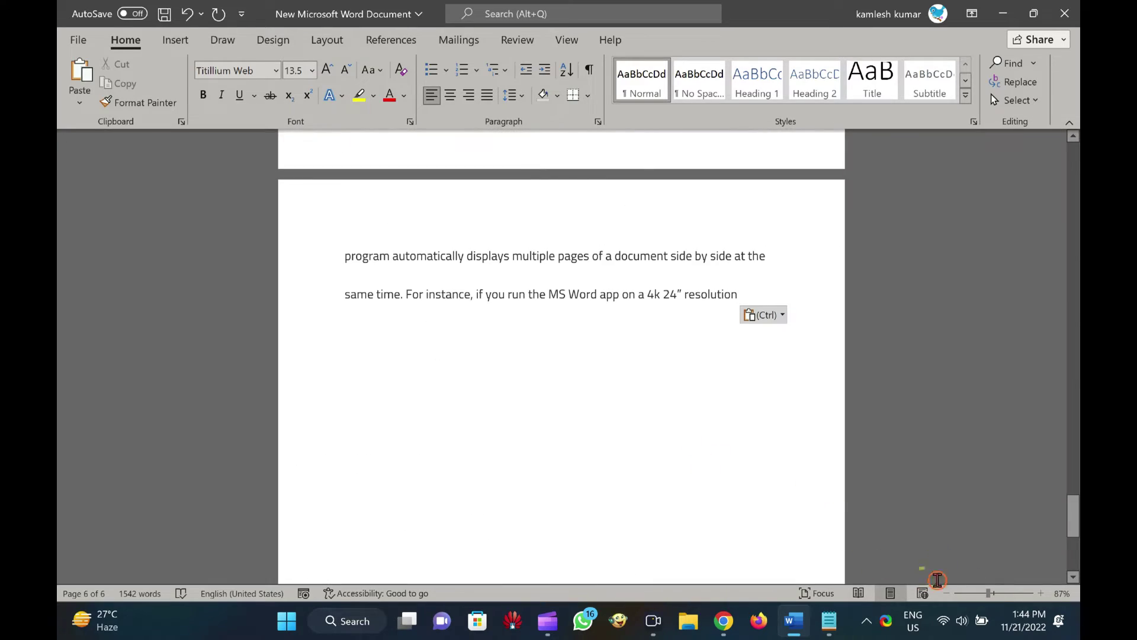
left_click(947, 593)
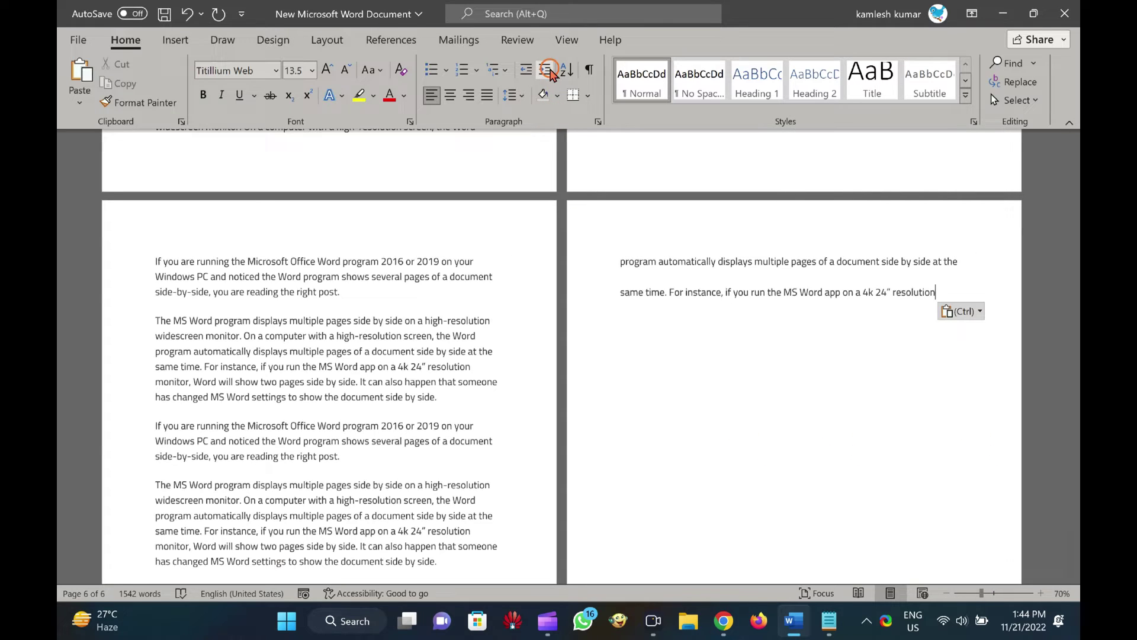
left_click(566, 40)
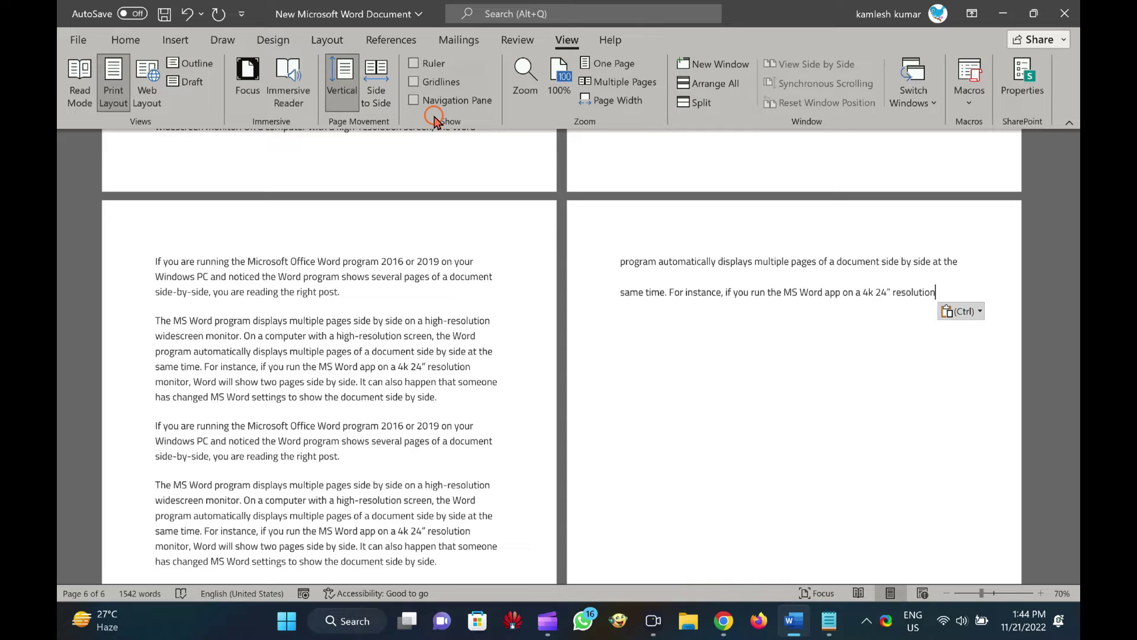
Switch to One Page, then to Multiple Pages, showing pages one and two side by side.
left_click(605, 64)
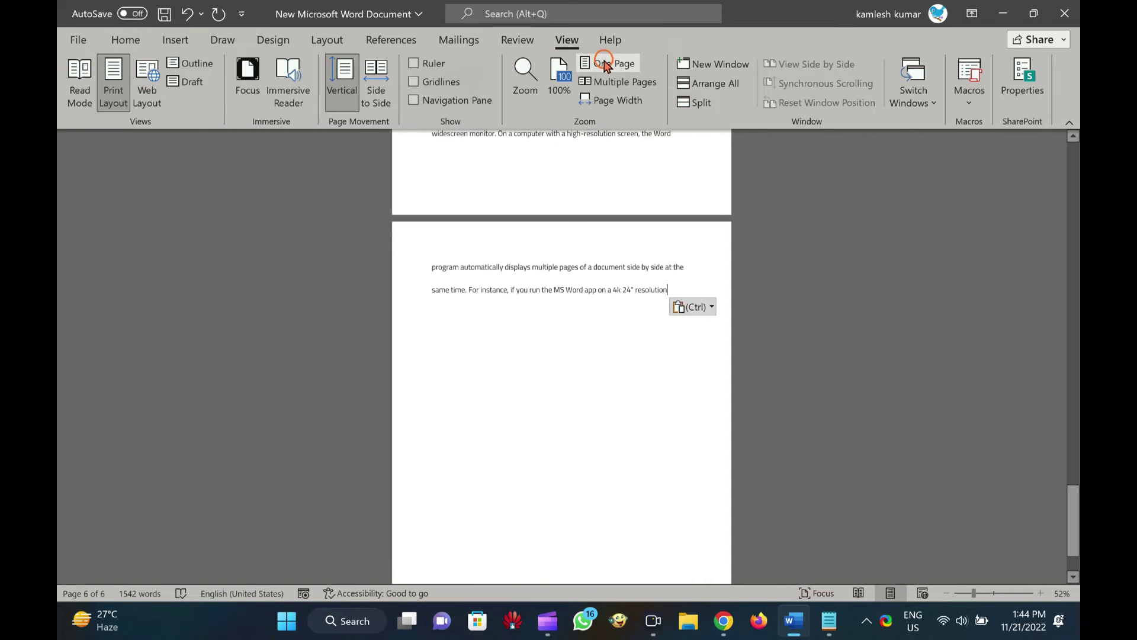
scroll(556, 281, "up", 7, "ctrl")
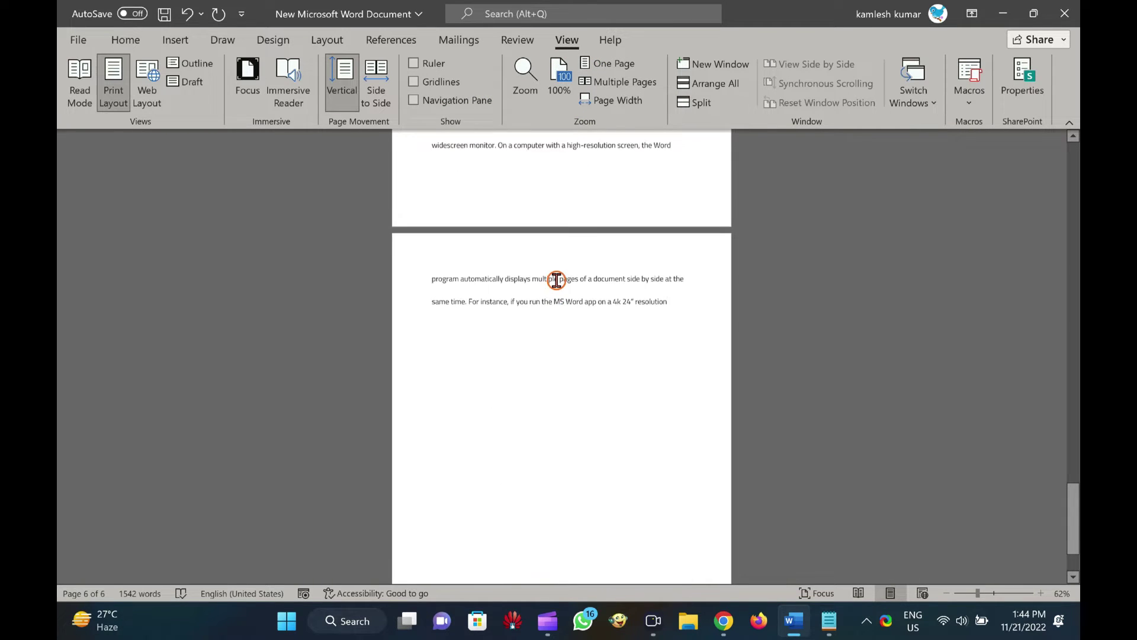
scroll(551, 281, "up", 3)
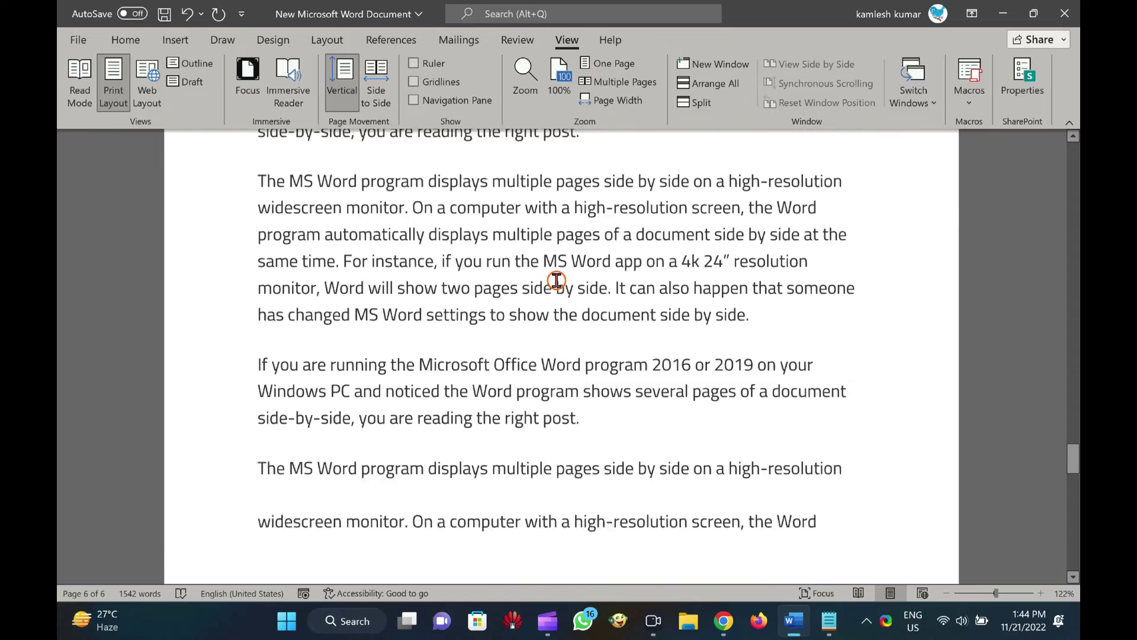
scroll(545, 285, "up", 3)
left_click(615, 80)
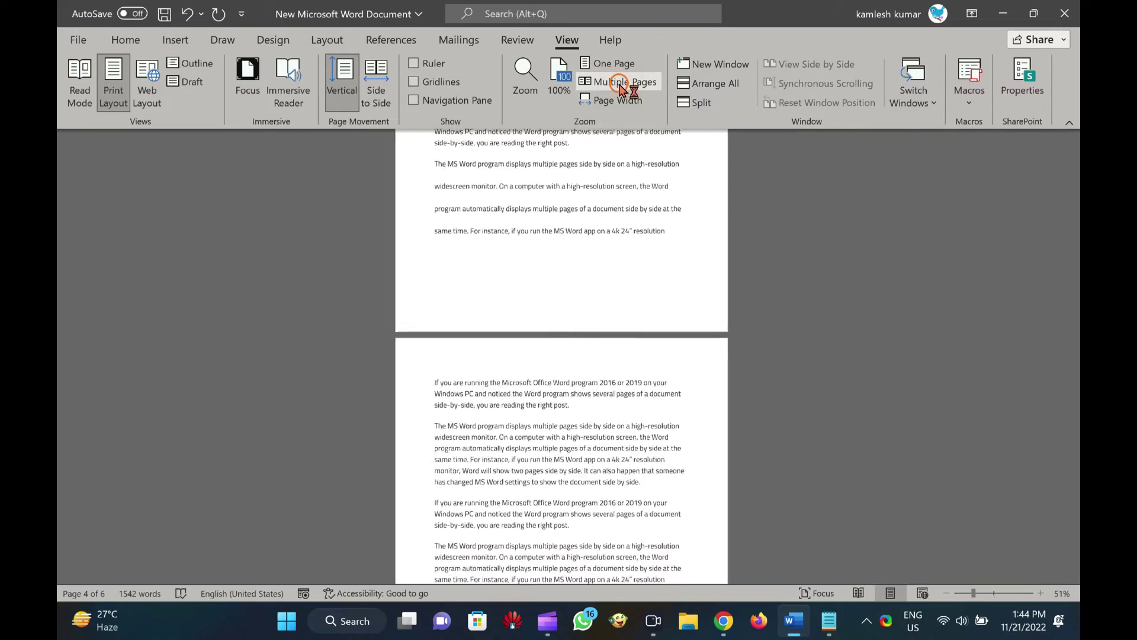
scroll(561, 427, "up", 3)
scroll(562, 427, "up", 3)
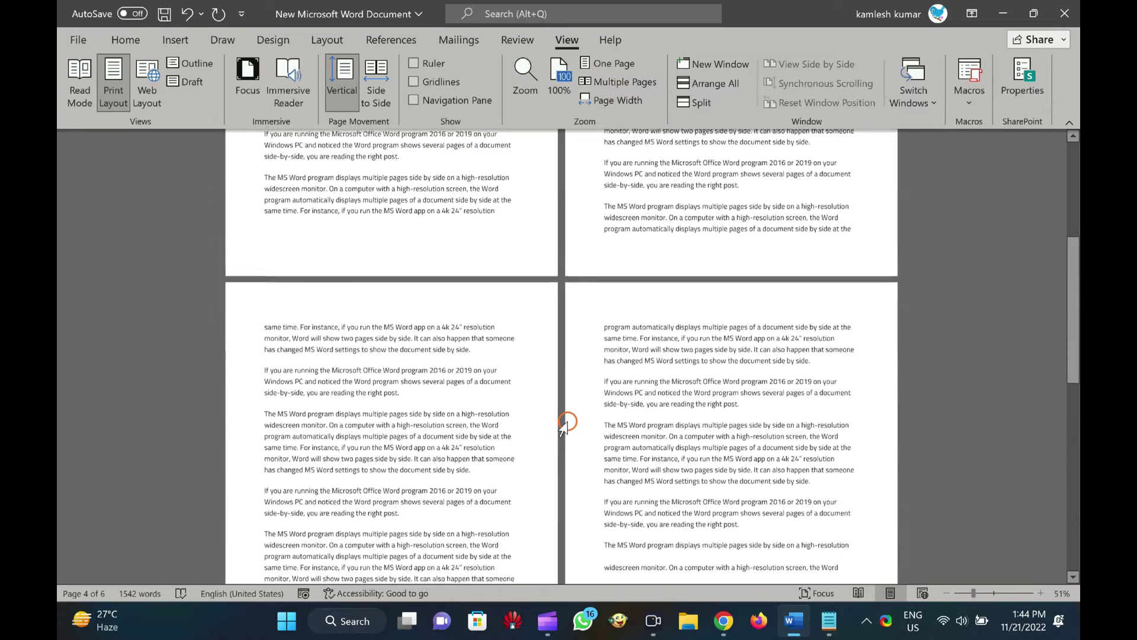
scroll(561, 427, "up", 3)
scroll(563, 425, "up", 3)
scroll(564, 425, "up", 3)
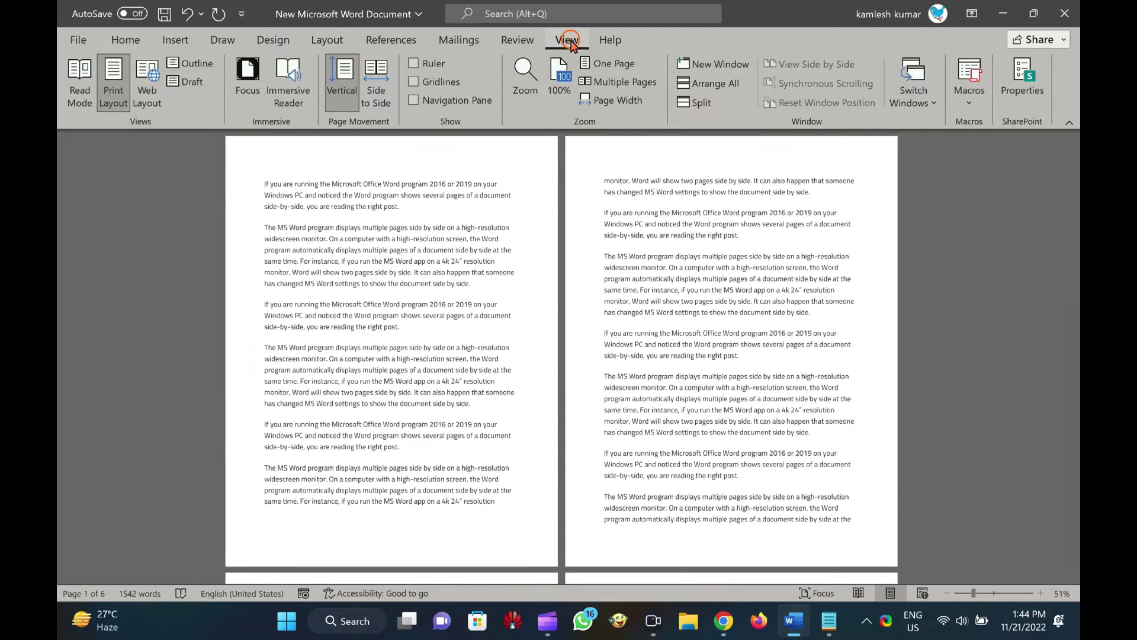
Choose One Page in the View tab's Zoom group and click into the document text.
left_click(607, 65)
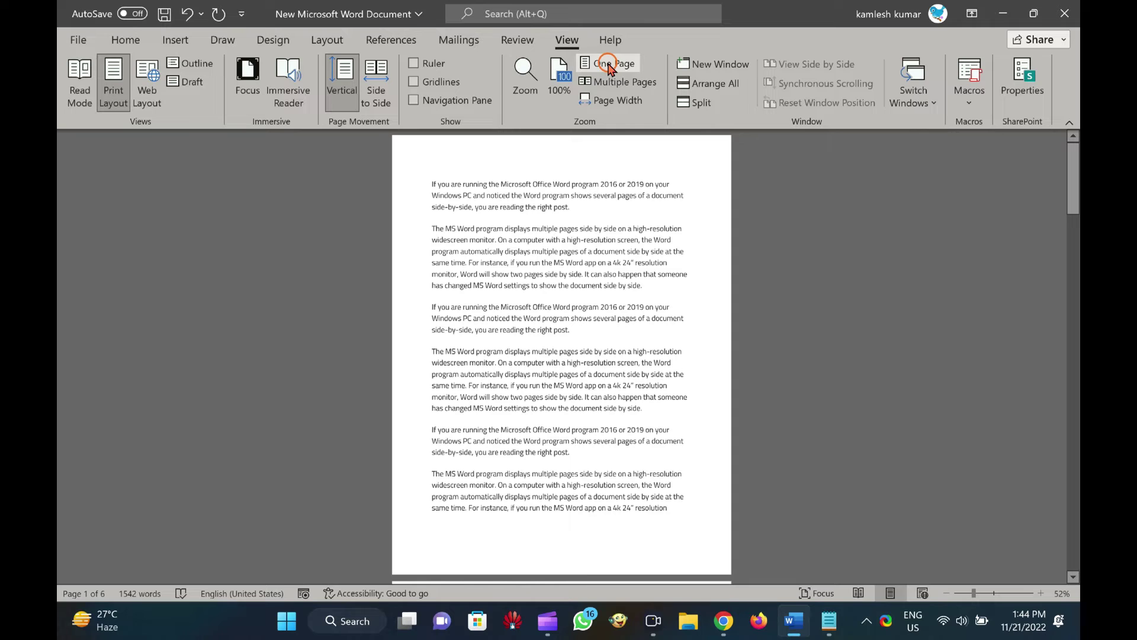
scroll(791, 512, "up", 1, "ctrl")
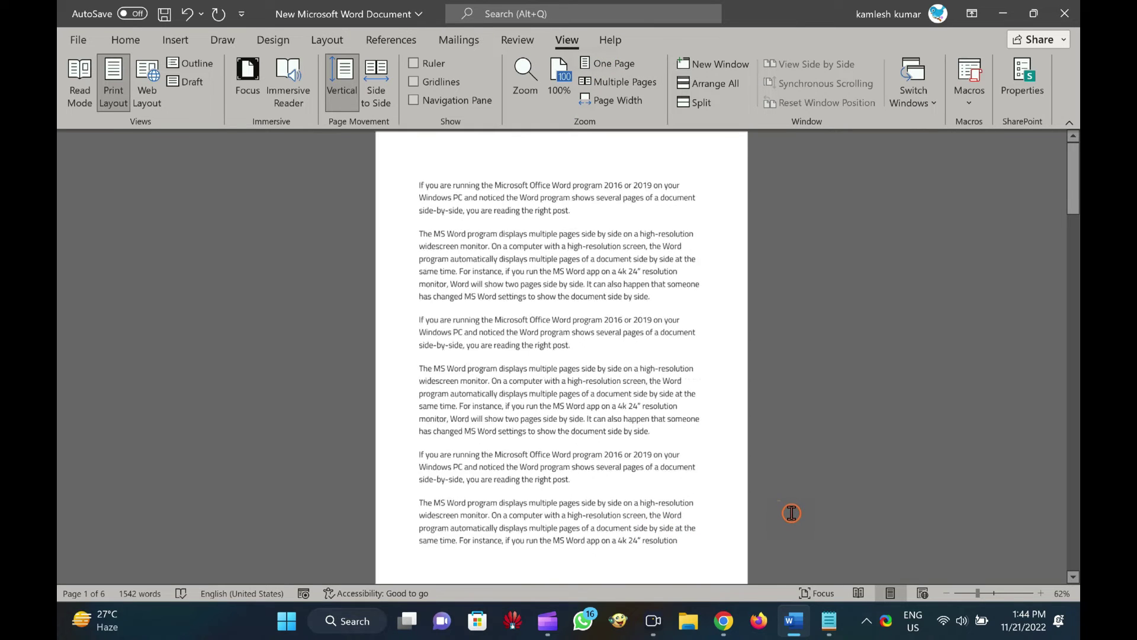
scroll(791, 513, "up", 1, "ctrl")
scroll(790, 513, "up", 2, "ctrl")
scroll(791, 513, "up", 1, "ctrl")
scroll(744, 485, "up", 1, "ctrl")
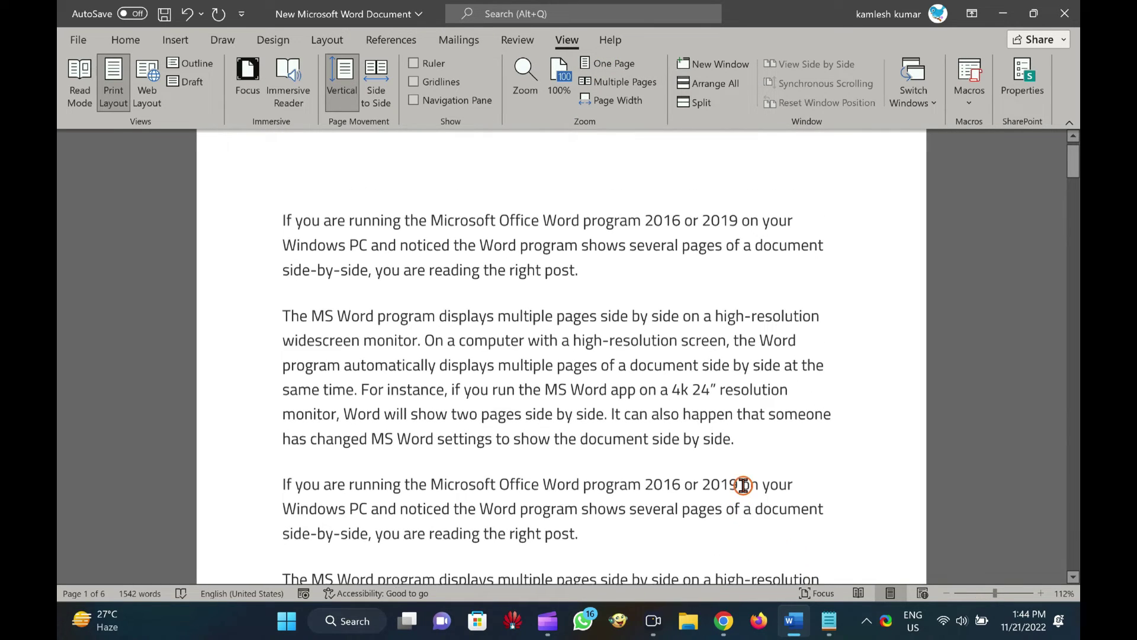
scroll(744, 485, "up", 1)
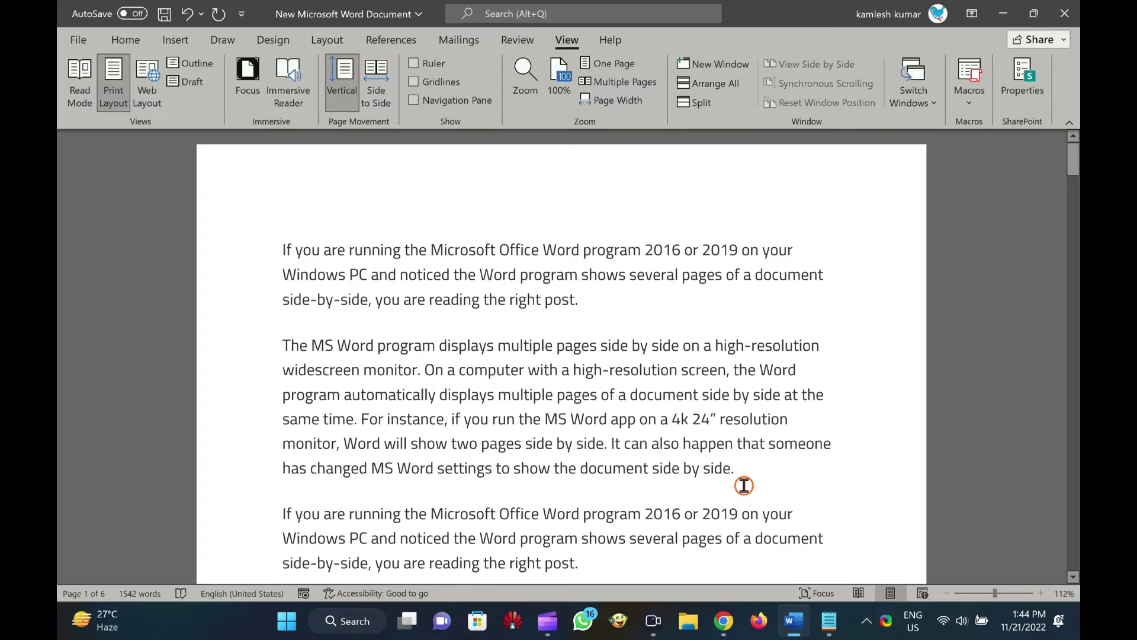
left_click(962, 337)
Briefly switch to Multiple Pages, then return to One Page view.
left_click(616, 86)
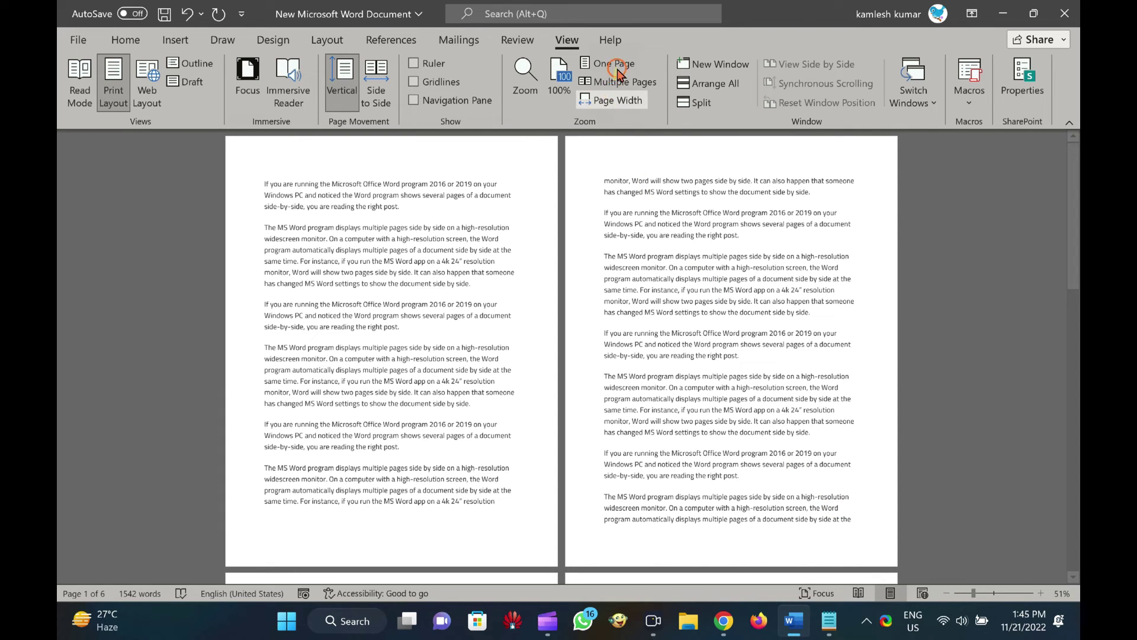
left_click(619, 71)
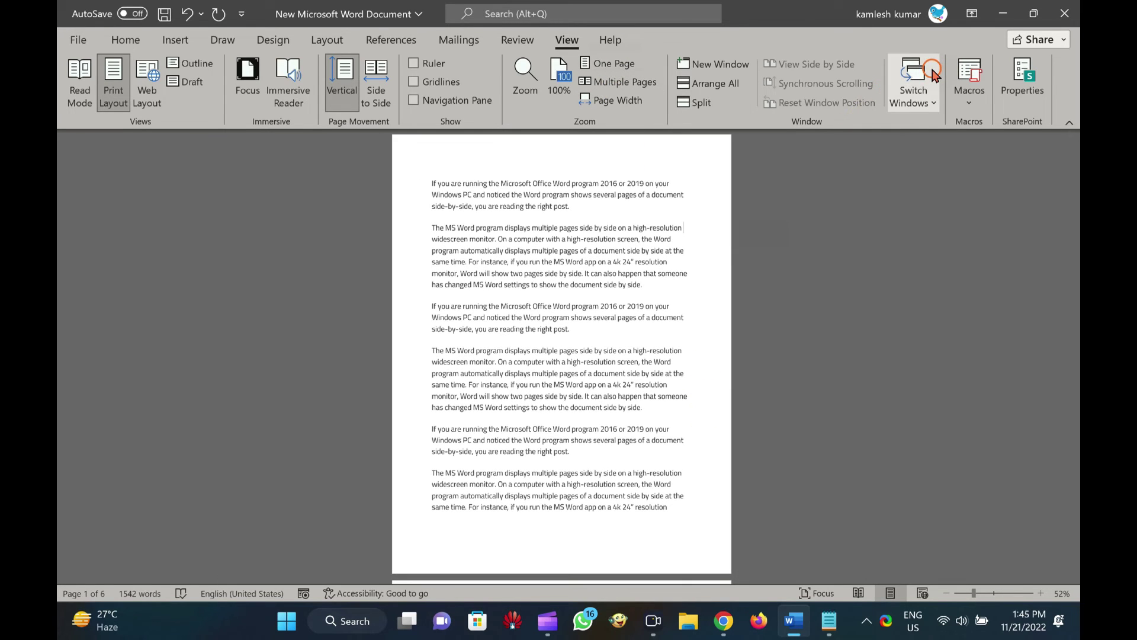